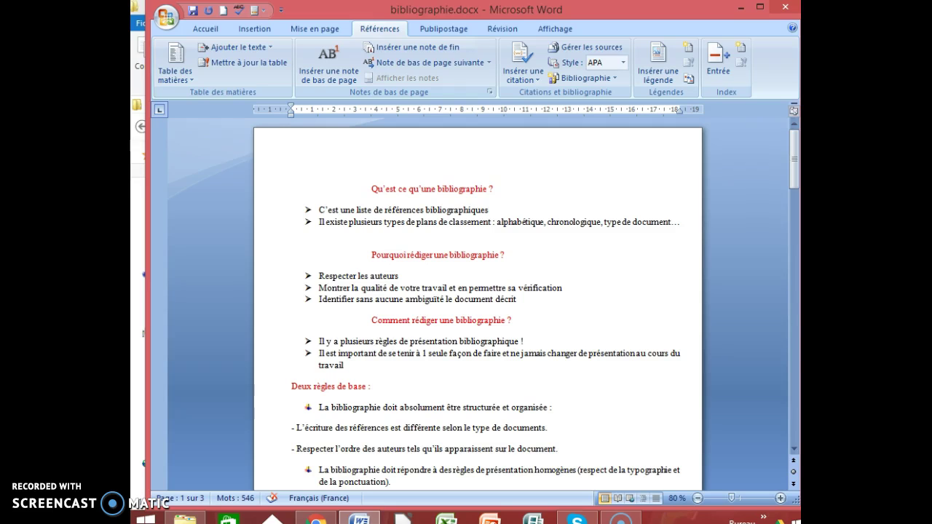
Place the insertion point below the existing citation on page 3 and set the bibliography style to APA
{"action": "left_click_drag", "start_coordinate": [792, 179], "coordinate": [793, 252]}
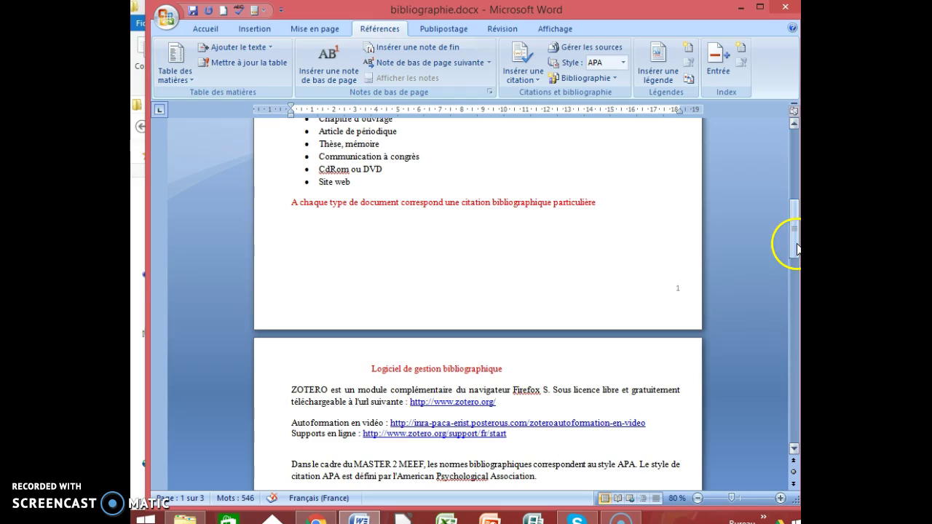
{"action": "left_click_drag", "start_coordinate": [796, 249], "coordinate": [793, 283]}
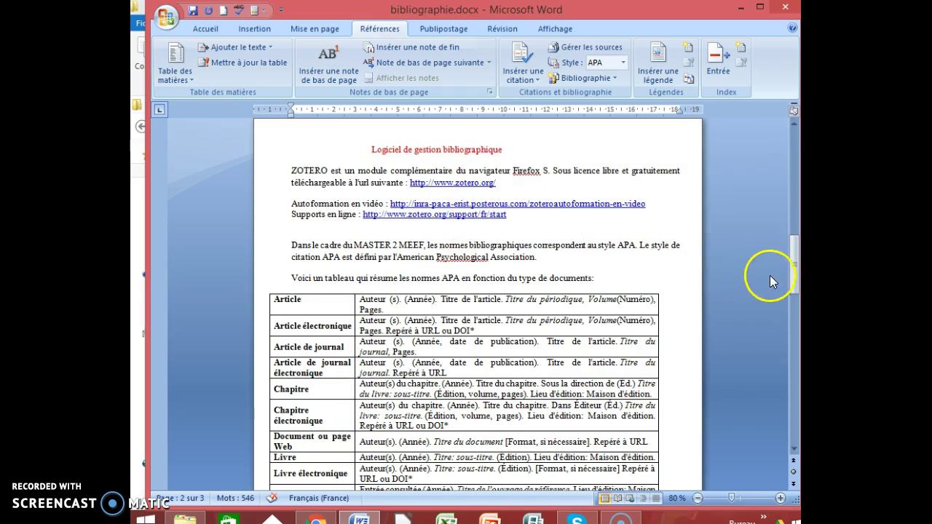
{"action": "left_click_drag", "start_coordinate": [794, 286], "coordinate": [793, 380]}
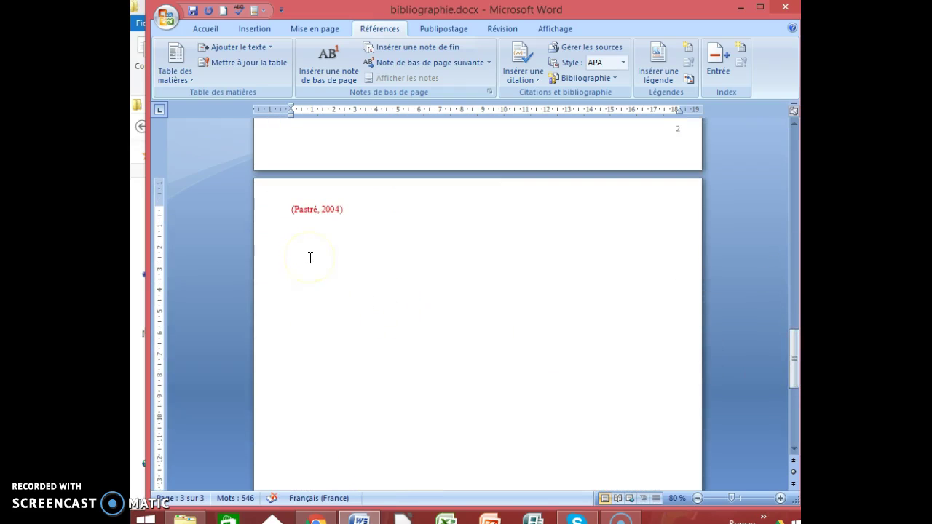
{"action": "left_click", "coordinate": [364, 230]}
{"action": "left_click", "coordinate": [381, 31]}
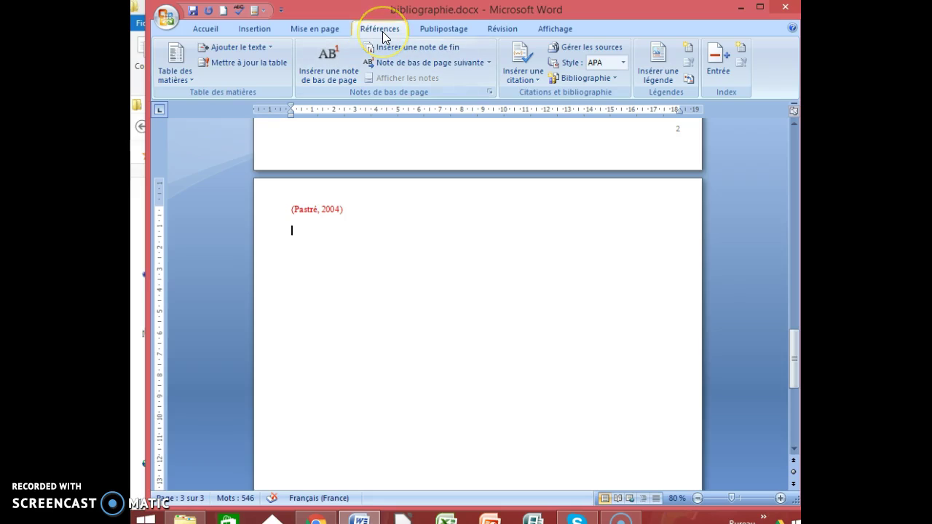
{"action": "left_click", "coordinate": [533, 93]}
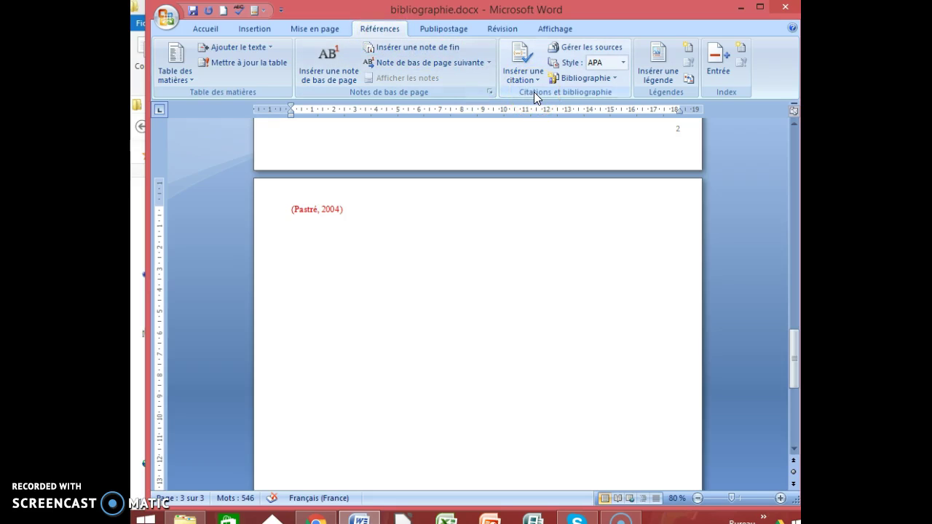
{"action": "left_click", "coordinate": [623, 63]}
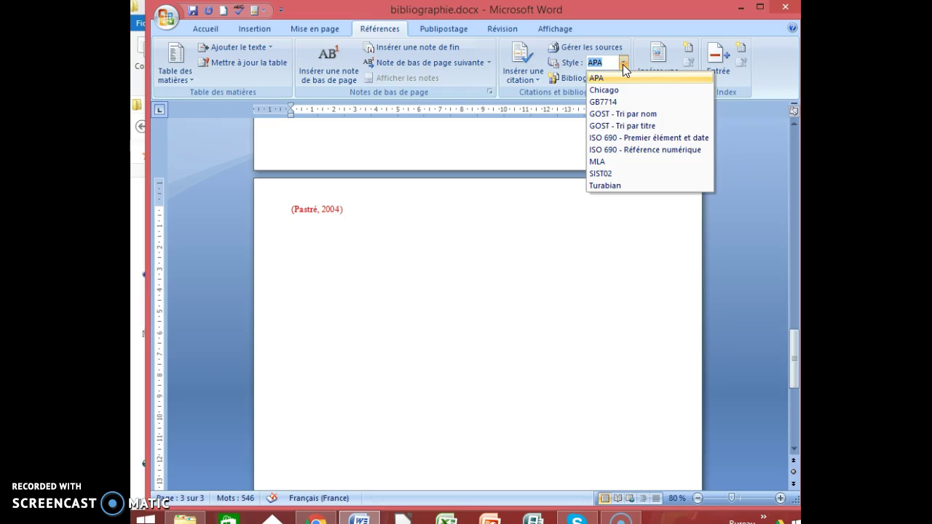
{"action": "left_click", "coordinate": [615, 78]}
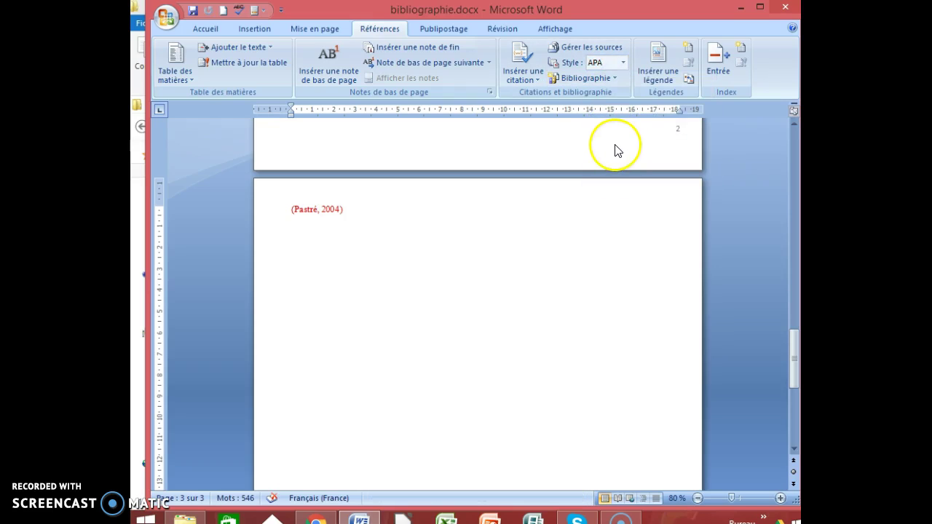
Start a new citation source of type Ouvrage with the author Jacques Prévert and the title Paroles
{"action": "left_click", "coordinate": [527, 75]}
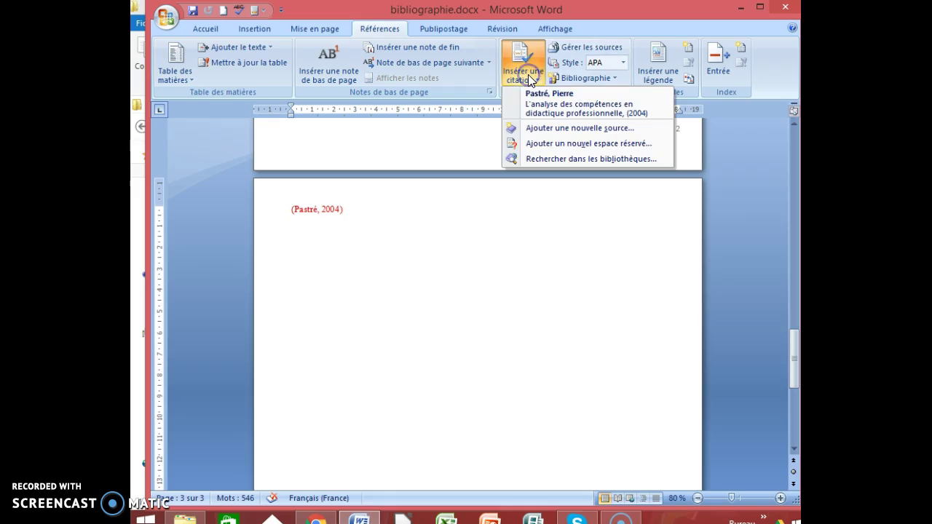
{"action": "left_click", "coordinate": [547, 128]}
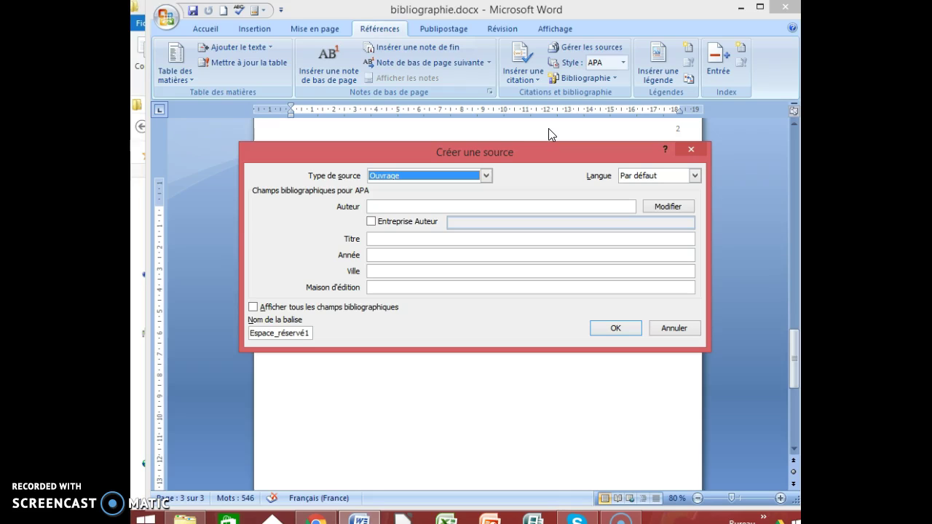
{"action": "left_click", "coordinate": [487, 177]}
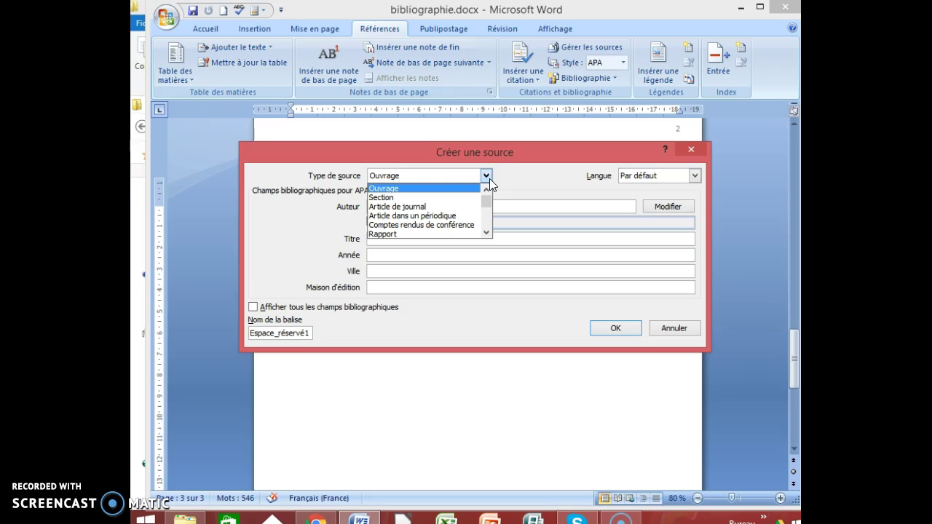
{"action": "left_click", "coordinate": [489, 179]}
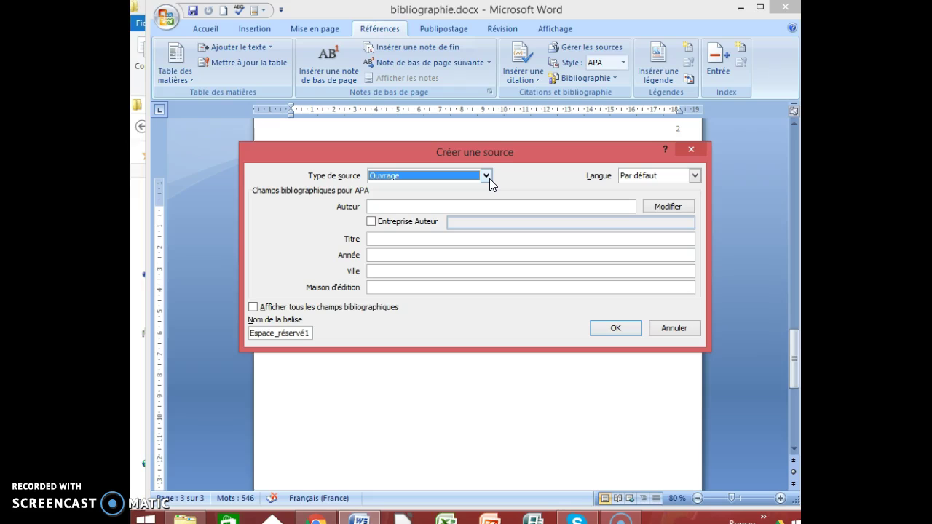
{"action": "left_click", "coordinate": [449, 206]}
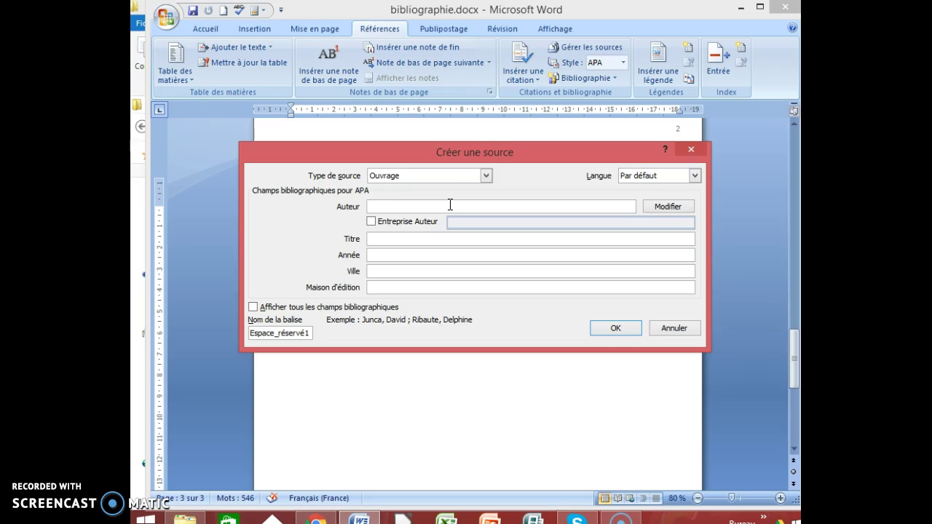
{"action": "type", "text": "Jacques Pré"}
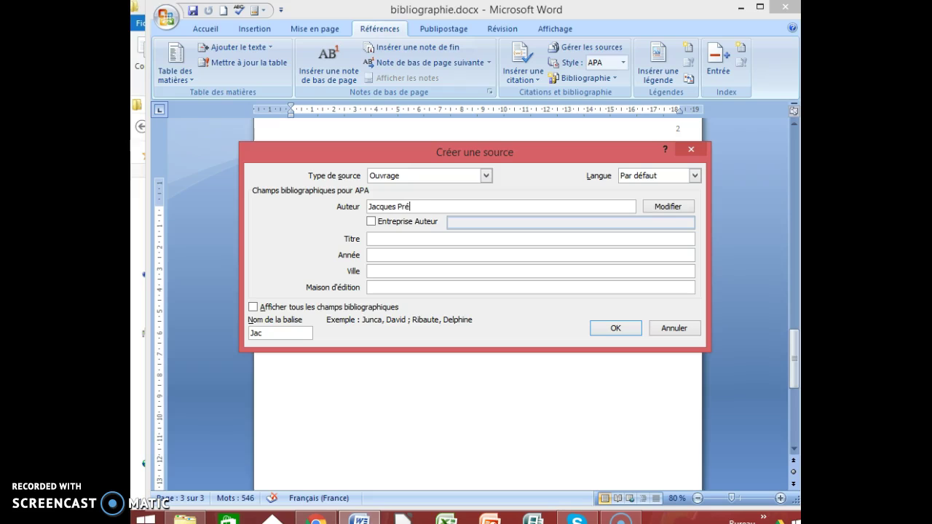
{"action": "type", "text": "vert"}
{"action": "left_click", "coordinate": [427, 239]}
{"action": "type", "text": "Pa"}
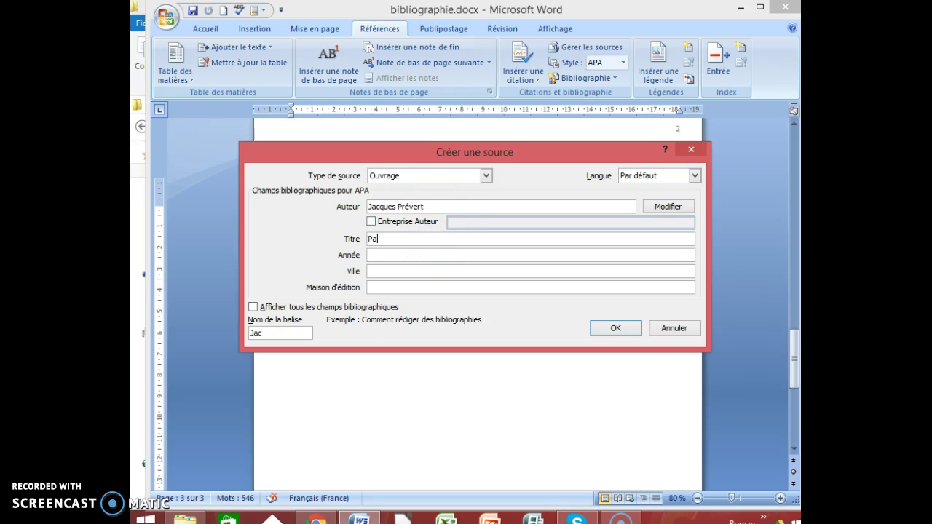
{"action": "type", "text": "roles"}
Complete the source with the city Marseille, year 1976 and publisher Gallimard, and insert its citation
{"action": "left_click", "coordinate": [403, 271]}
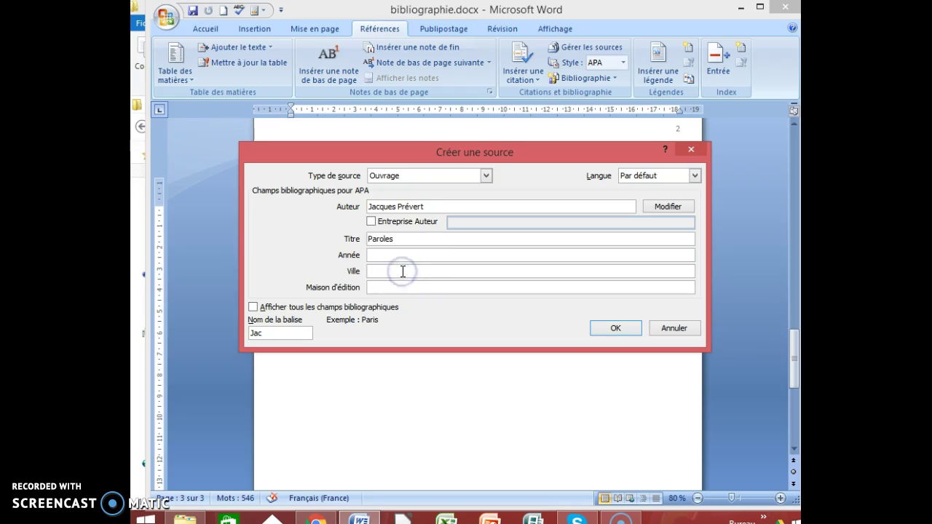
{"action": "type", "text": "Marseille"}
{"action": "left_click", "coordinate": [404, 256]}
{"action": "type", "text": "1976"}
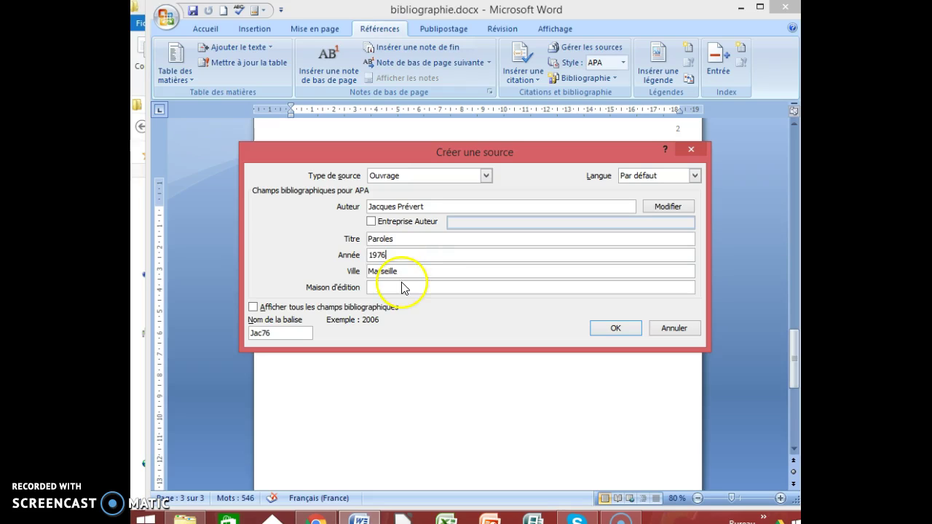
{"action": "left_click", "coordinate": [399, 289]}
{"action": "type", "text": "Gallimard"}
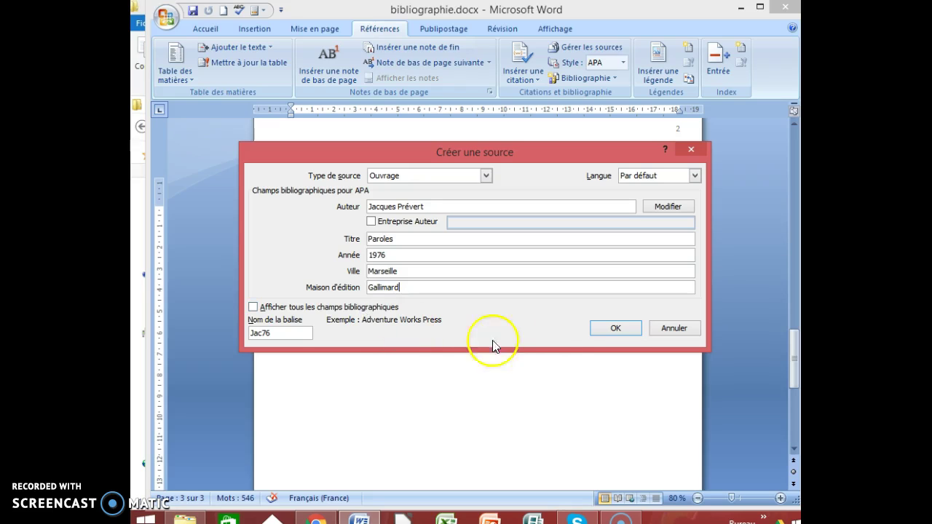
{"action": "left_click", "coordinate": [616, 331]}
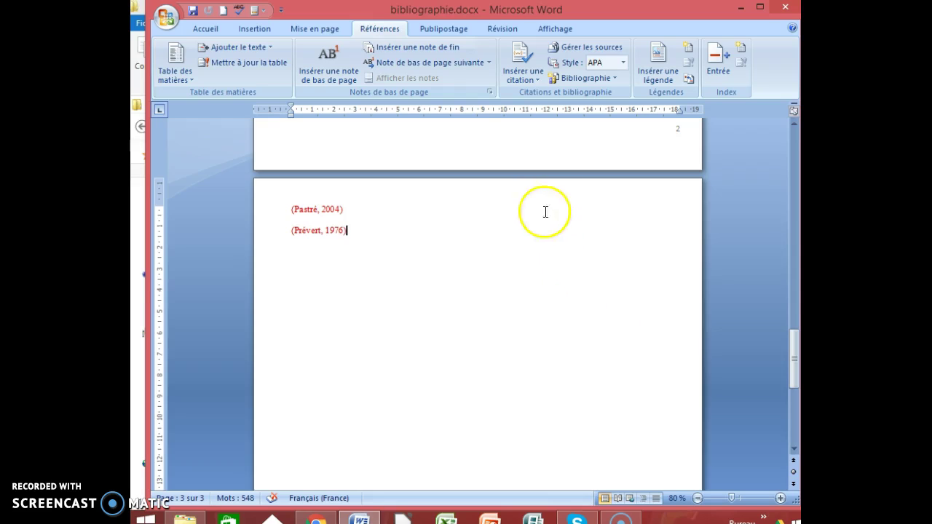
Add a citation placeholder named hugo after the Prévert citation
{"action": "left_click", "coordinate": [523, 76]}
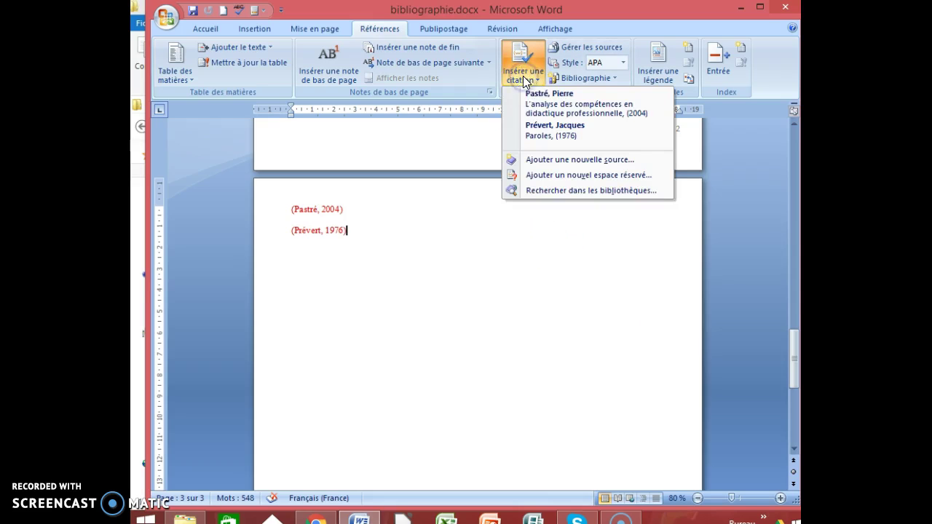
{"action": "left_click", "coordinate": [534, 174]}
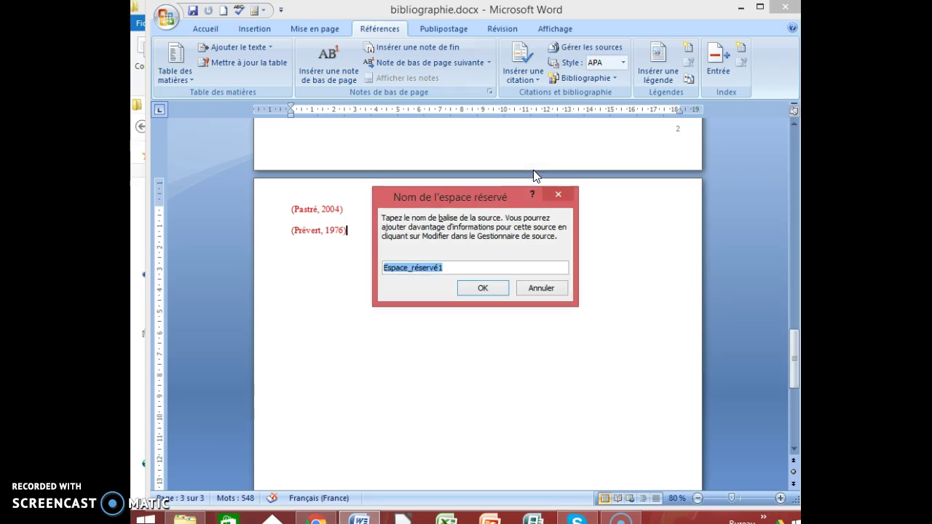
{"action": "left_click_drag", "start_coordinate": [441, 268], "coordinate": [380, 271]}
{"action": "type", "text": "hugo"}
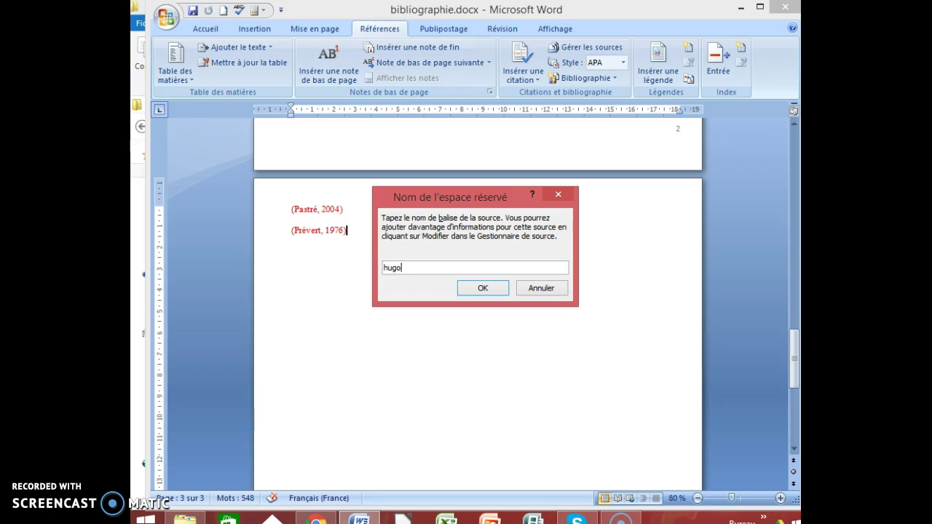
{"action": "left_click", "coordinate": [481, 288]}
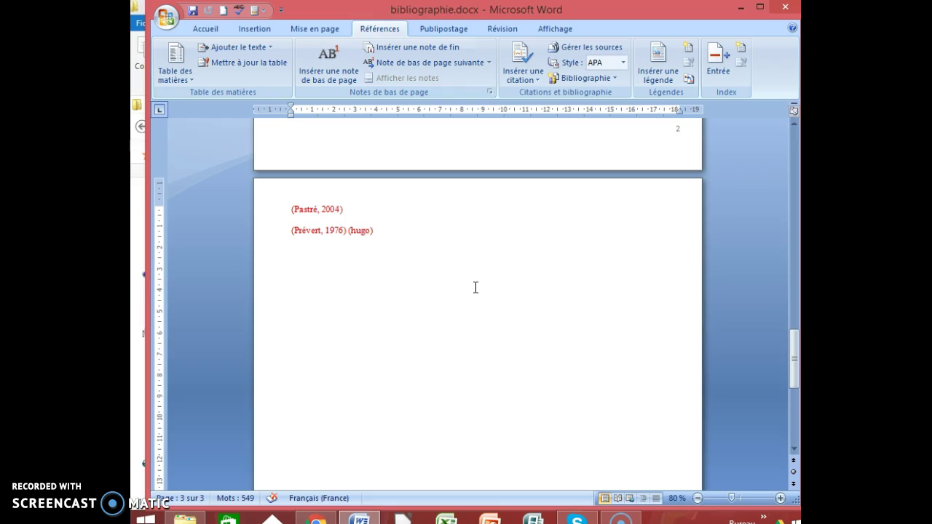
Check the document's sources in the source manager and insert a bibliography without a heading on a new line below the citations
{"action": "left_click", "coordinate": [570, 48]}
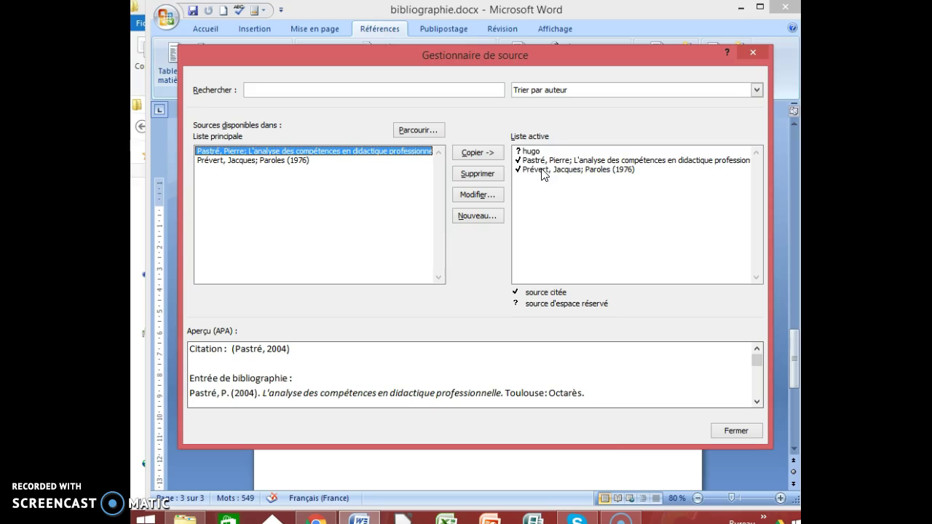
{"action": "left_click", "coordinate": [735, 432]}
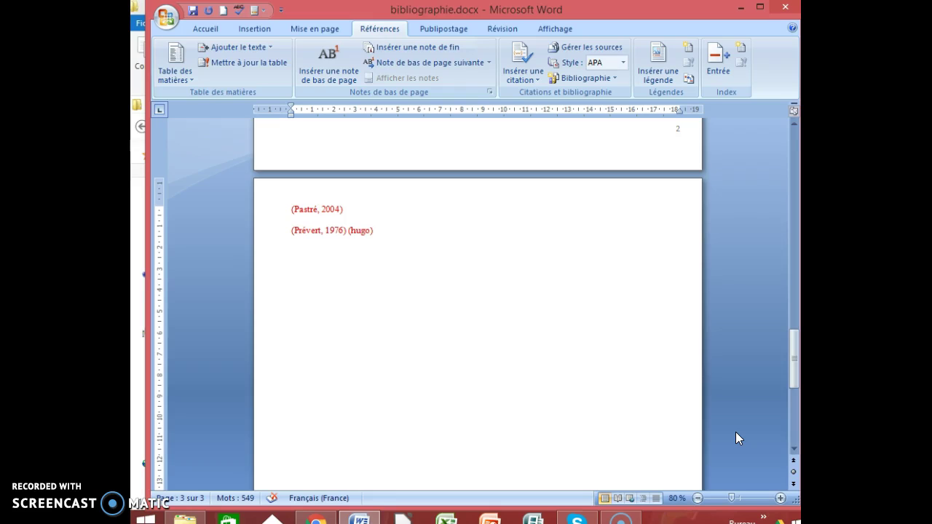
{"action": "key", "text": "Return"}
{"action": "left_click", "coordinate": [612, 77]}
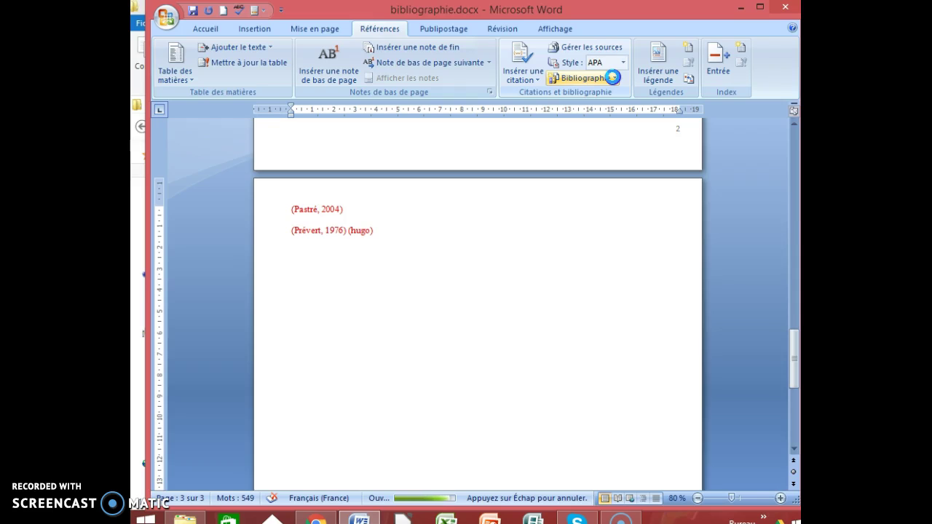
{"action": "left_click", "coordinate": [619, 376]}
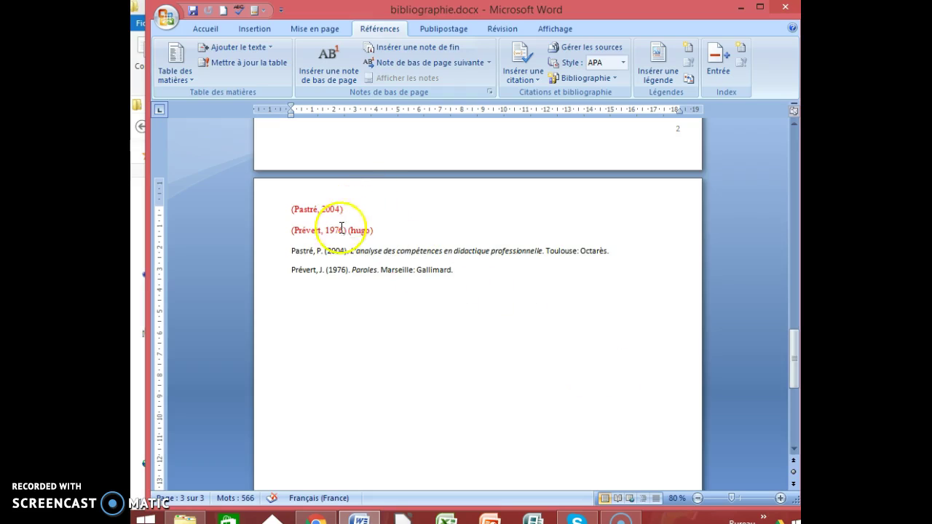
Update the fields of the inserted bibliography and deselect it
{"action": "right_click", "coordinate": [324, 257]}
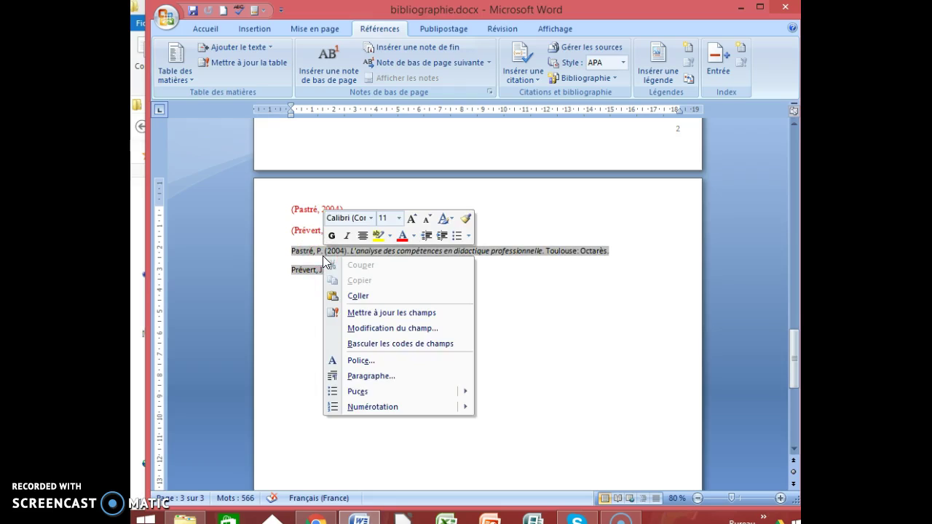
{"action": "left_click", "coordinate": [373, 312]}
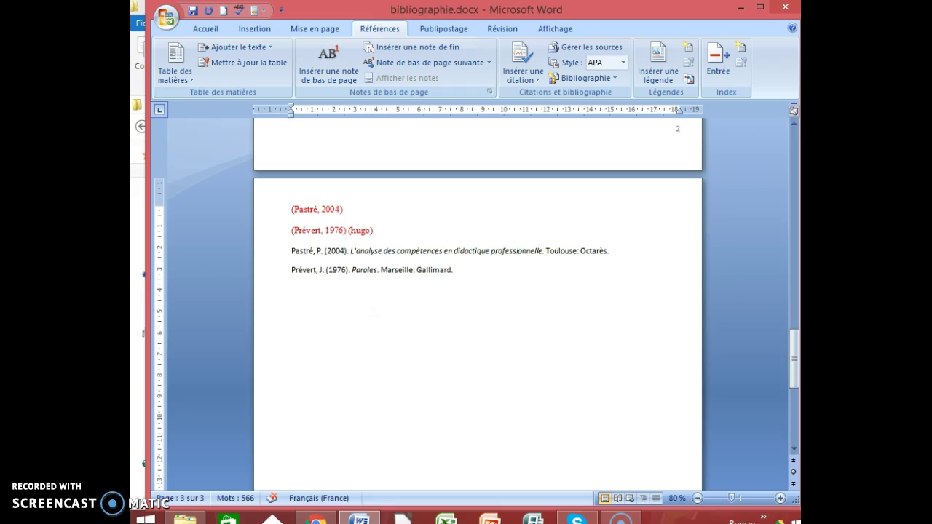
{"action": "left_click", "coordinate": [371, 333]}
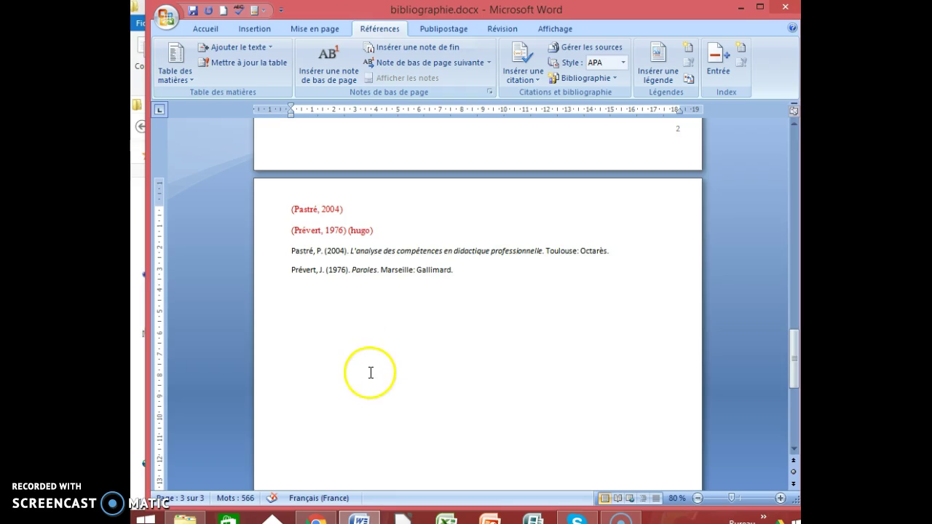